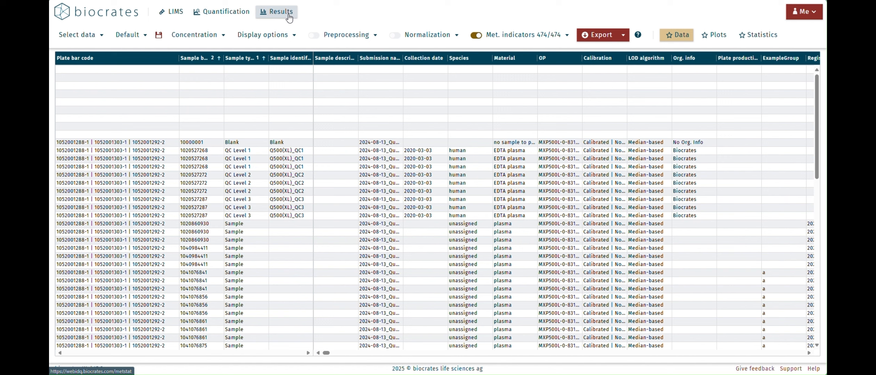
Set ExampleGroup as the grouping metadata for data cleaning and imputation in the preprocessing configuration.
{"action": "left_click", "coordinate": [349, 37]}
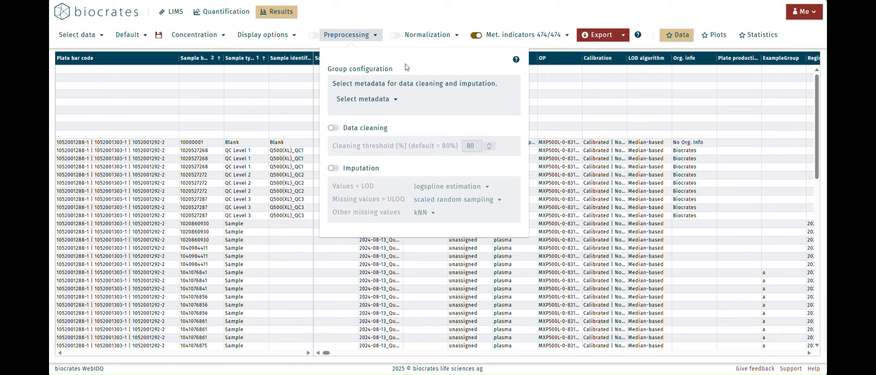
{"action": "left_click", "coordinate": [395, 100]}
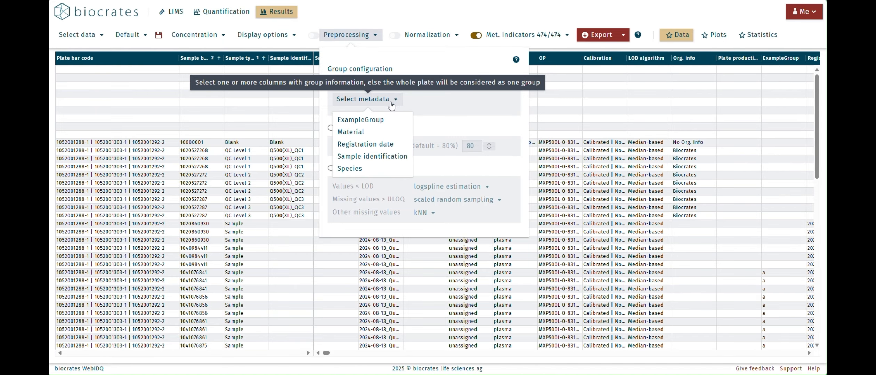
{"action": "left_click", "coordinate": [374, 121]}
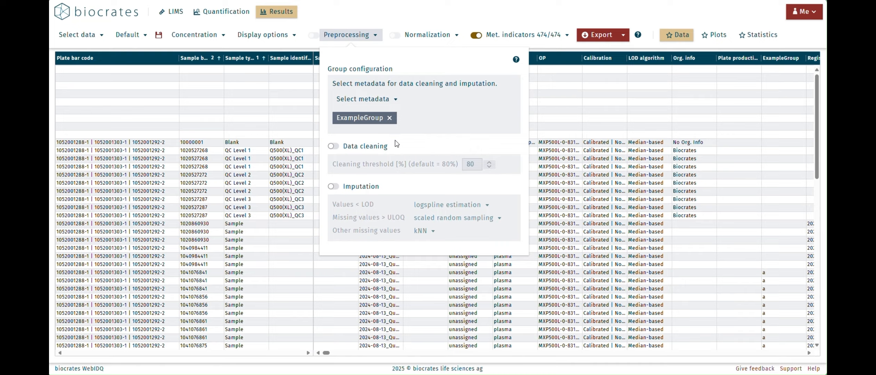
Enable data cleaning in the preprocessing configuration with a cleaning threshold of 80%.
{"action": "left_click", "coordinate": [335, 146]}
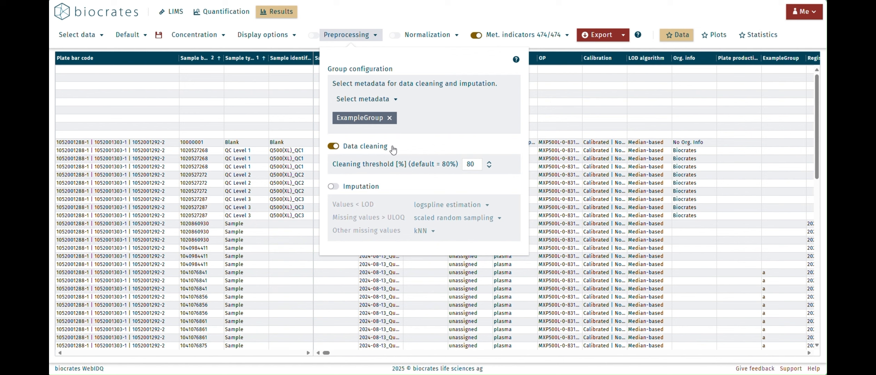
{"action": "mouse_move", "coordinate": [395, 164]}
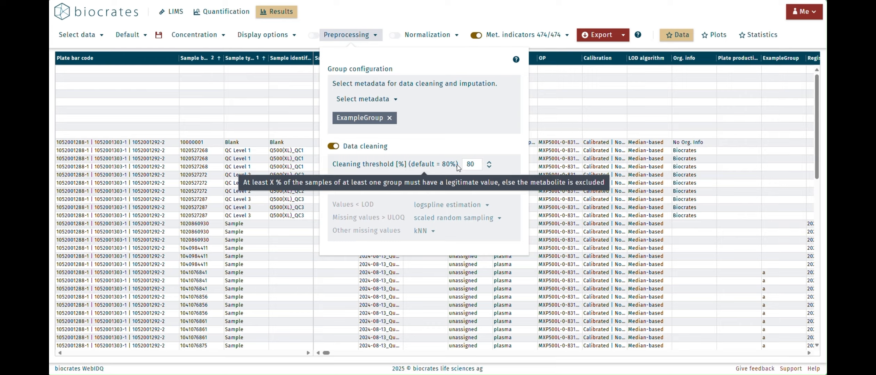
{"action": "left_click", "coordinate": [489, 167]}
{"action": "left_click", "coordinate": [490, 168]}
{"action": "left_click", "coordinate": [490, 165]}
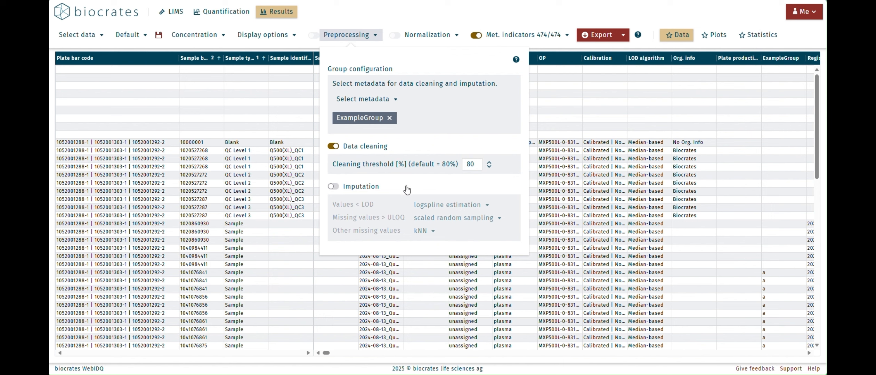
Enable imputation with logspline estimation for values < LOD, scaled random sampling for missing values > ULOQ and kNN for other missing values.
{"action": "left_click", "coordinate": [343, 188]}
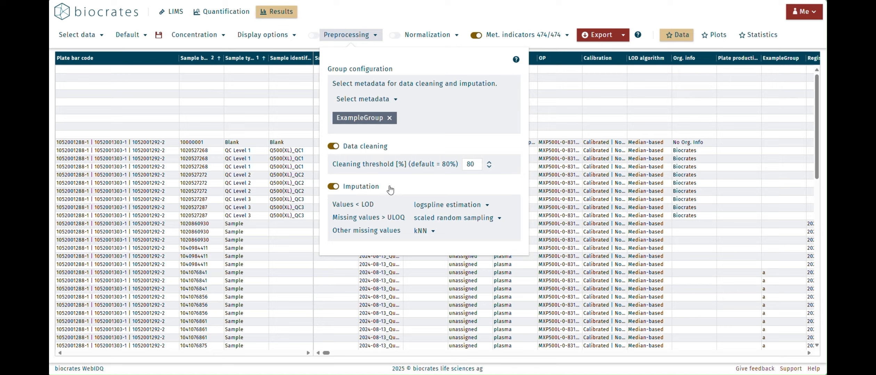
{"action": "left_click", "coordinate": [437, 206]}
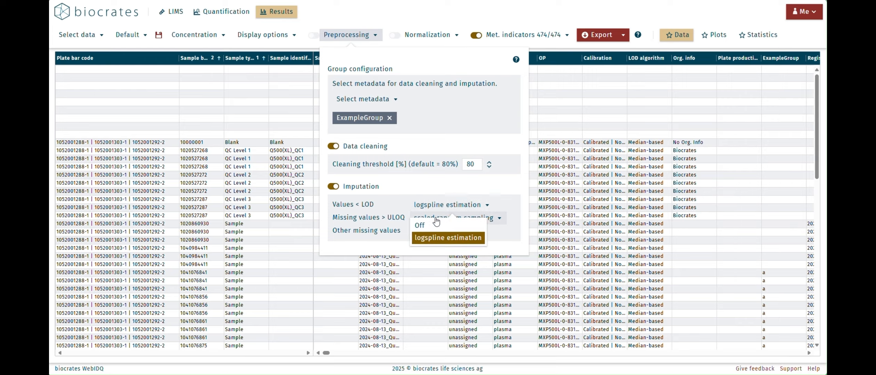
{"action": "left_click", "coordinate": [443, 238]}
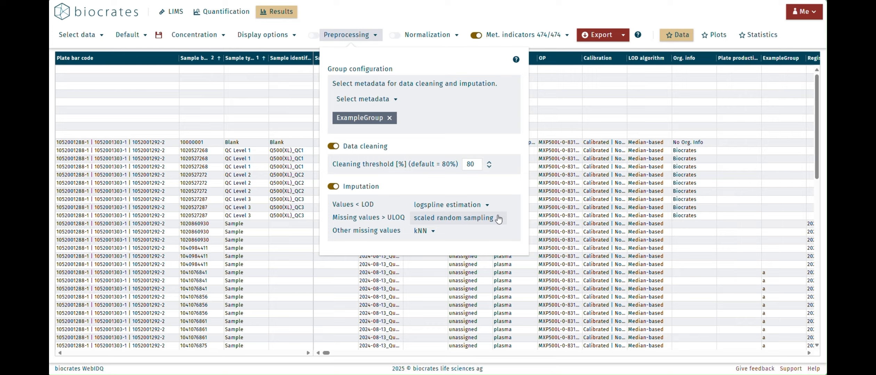
{"action": "left_click", "coordinate": [499, 219]}
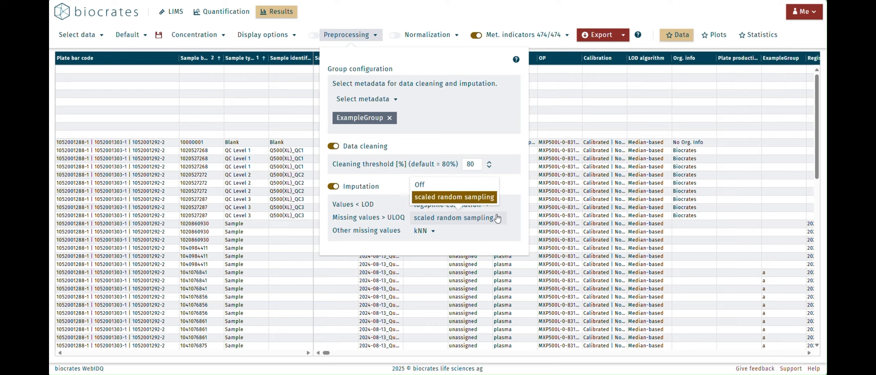
{"action": "left_click", "coordinate": [488, 201]}
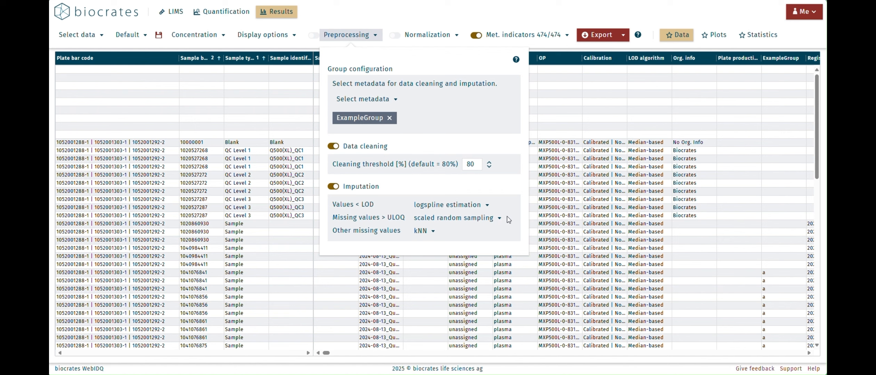
{"action": "left_click", "coordinate": [433, 235]}
{"action": "left_click", "coordinate": [449, 232]}
{"action": "left_click", "coordinate": [471, 12]}
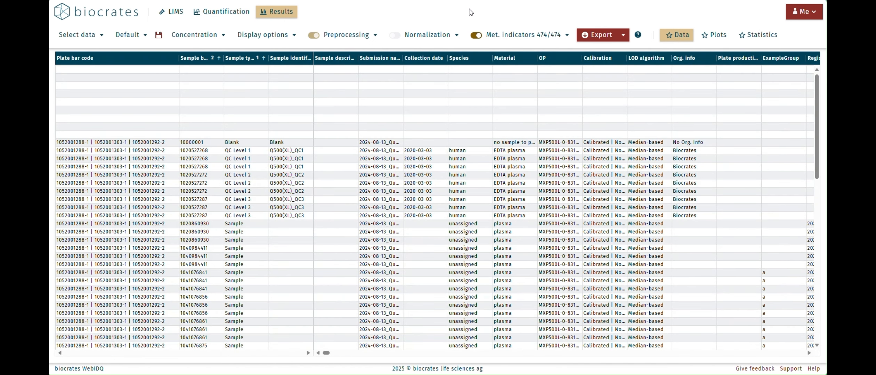
Set batch normalization to Target value with QC Level 2 as the sample source.
{"action": "left_click", "coordinate": [456, 38]}
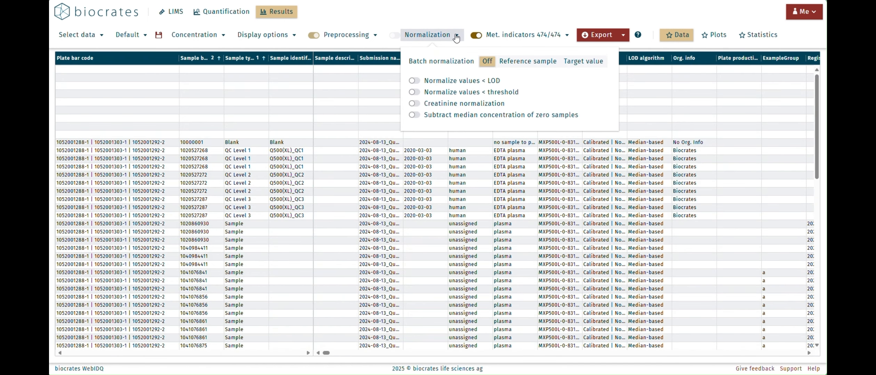
{"action": "left_click", "coordinate": [580, 68]}
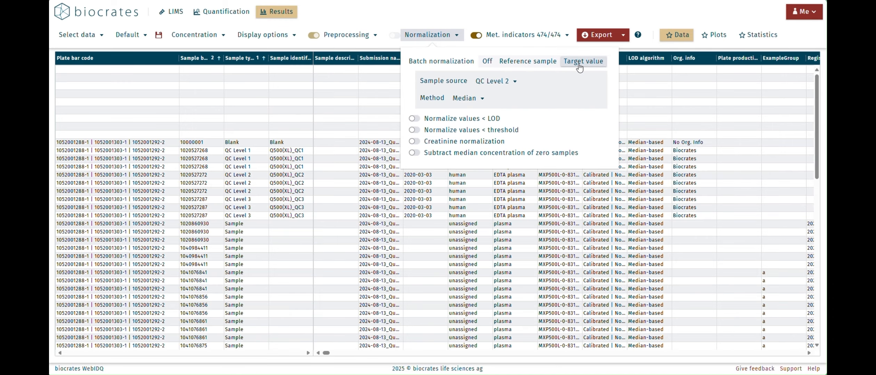
{"action": "left_click", "coordinate": [510, 83]}
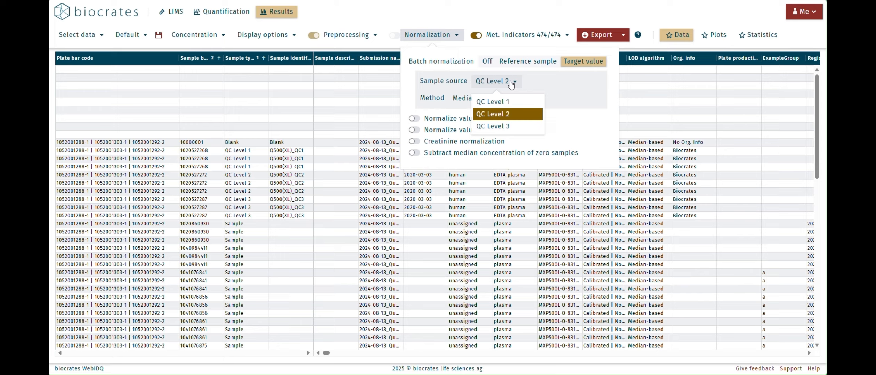
{"action": "left_click", "coordinate": [513, 116]}
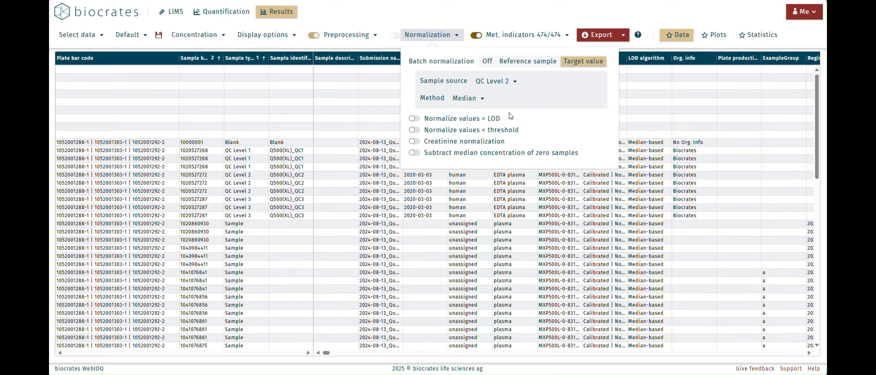
{"action": "left_click", "coordinate": [494, 120]}
{"action": "left_click", "coordinate": [501, 21]}
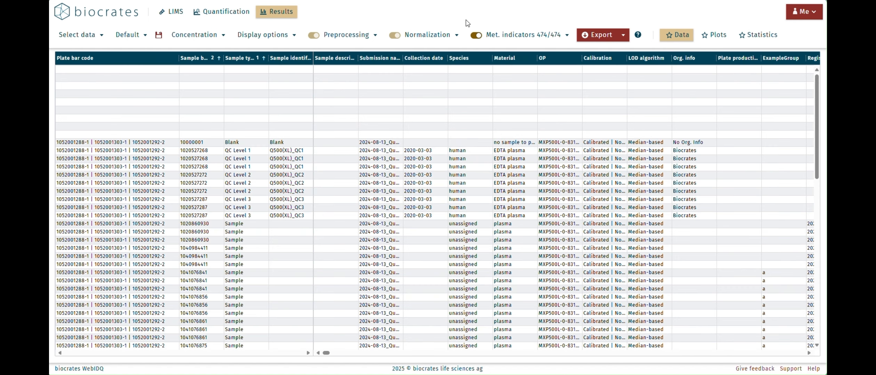
Open the Statistics view and inspect the sample metadata available for defining groups.
{"action": "left_click", "coordinate": [759, 39]}
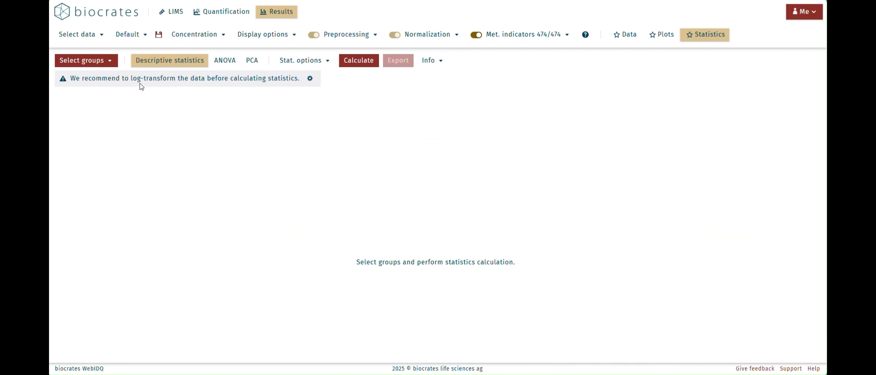
{"action": "left_click", "coordinate": [109, 62]}
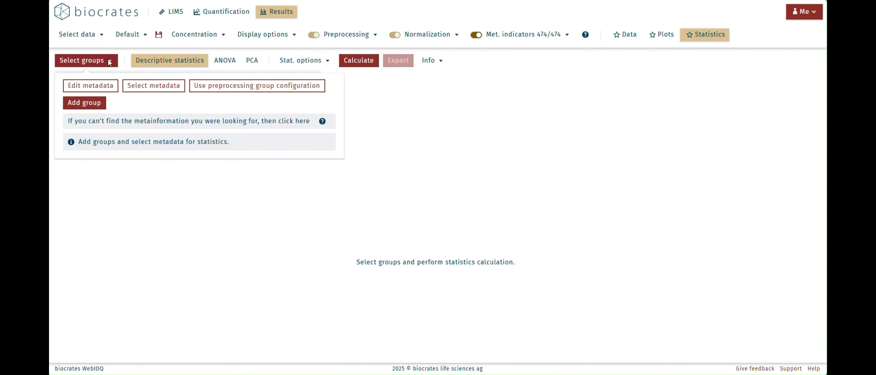
{"action": "left_click", "coordinate": [102, 87]}
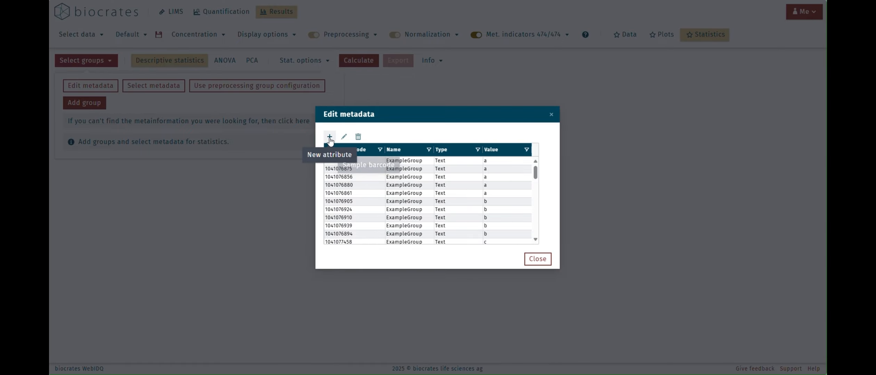
{"action": "left_click", "coordinate": [537, 259]}
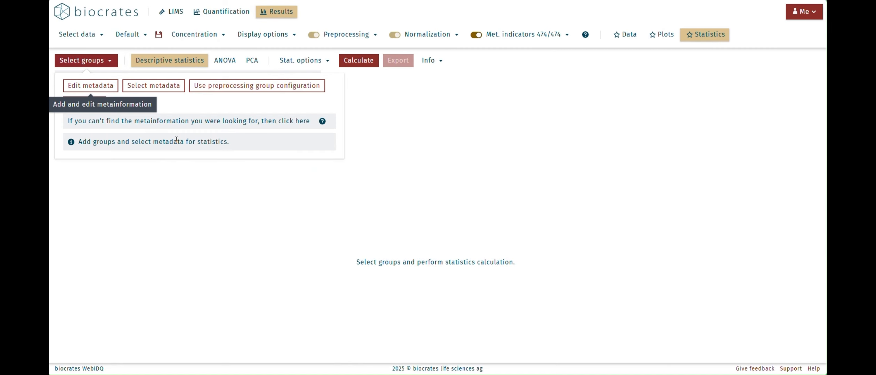
Try adding three statistics groups from the ExampleGroup metadata, and remove all of them again.
{"action": "left_click", "coordinate": [164, 90]}
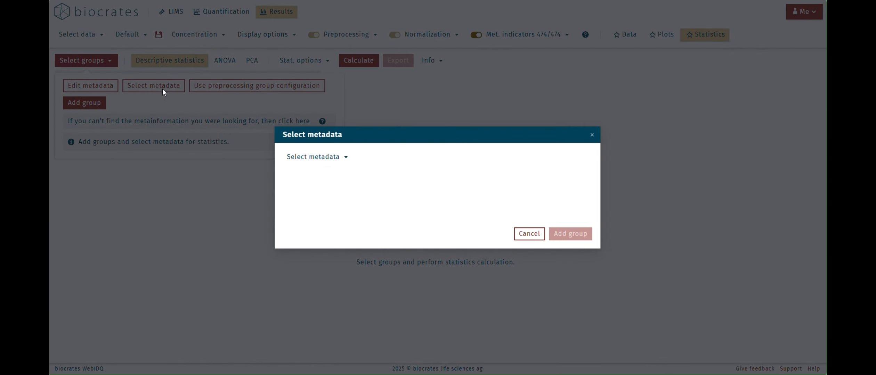
{"action": "left_click", "coordinate": [333, 159]}
{"action": "left_click", "coordinate": [309, 174]}
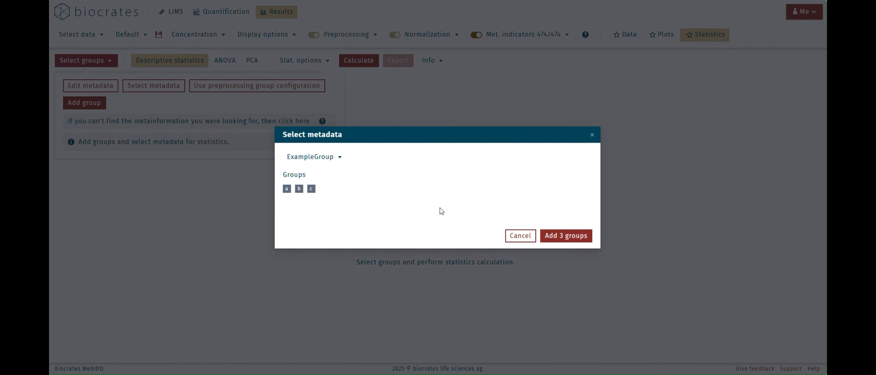
{"action": "left_click", "coordinate": [579, 237]}
{"action": "scroll", "coordinate": [320, 205], "scroll_direction": "down", "scroll_amount": 1}
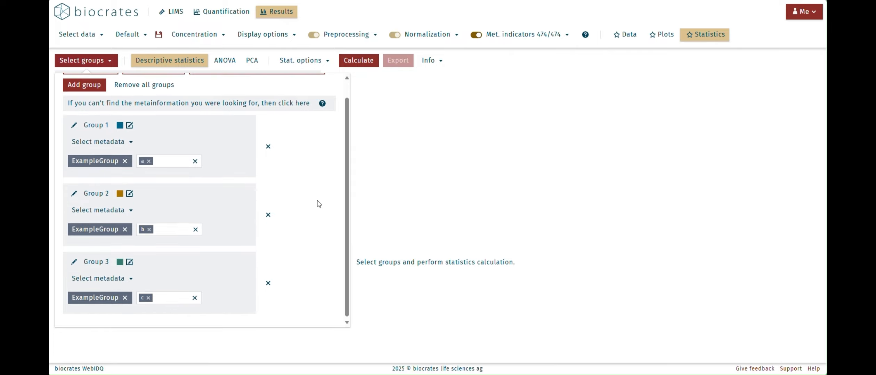
{"action": "scroll", "coordinate": [317, 201], "scroll_direction": "up", "scroll_amount": 1}
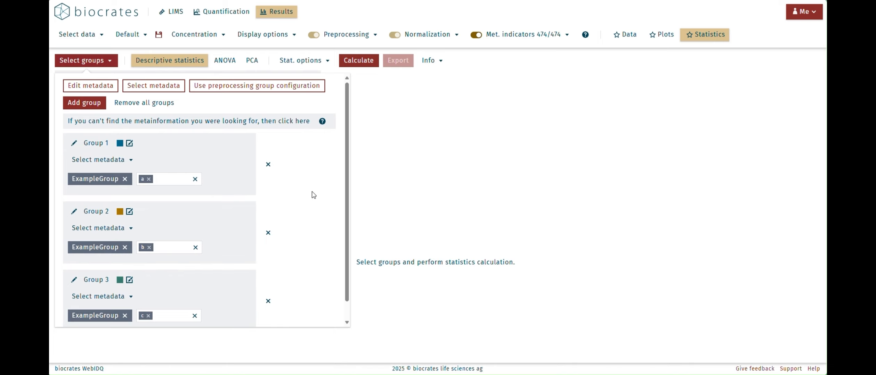
{"action": "left_click", "coordinate": [166, 105]}
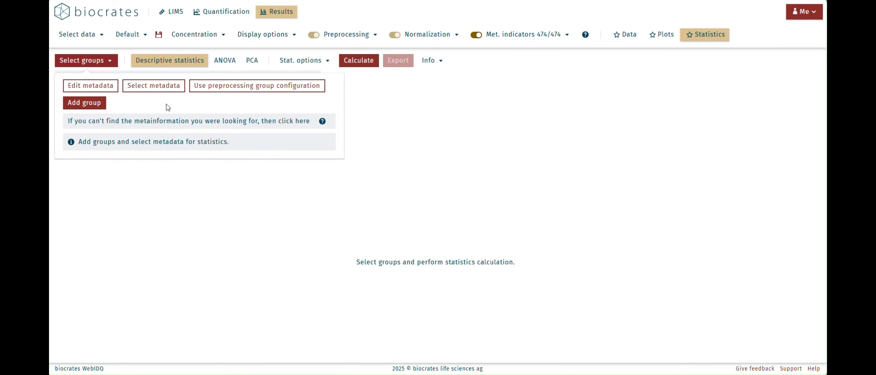
Try creating the statistics groups from the preprocessing group configuration, and clear the resulting groups.
{"action": "left_click", "coordinate": [248, 89]}
{"action": "scroll", "coordinate": [306, 174], "scroll_direction": "down", "scroll_amount": 1}
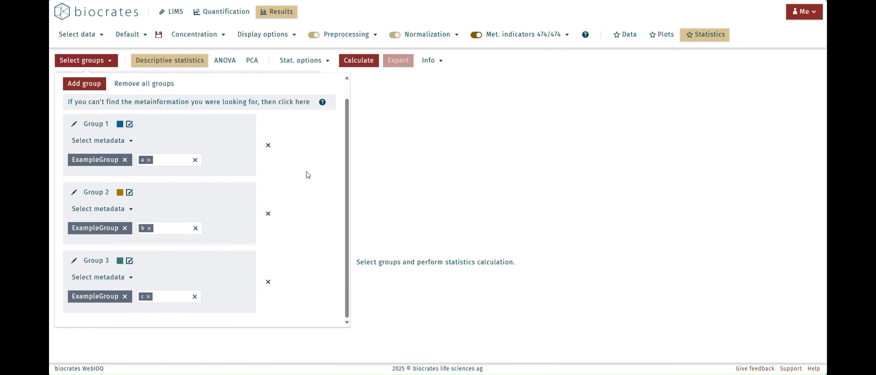
{"action": "scroll", "coordinate": [308, 175], "scroll_direction": "up", "scroll_amount": 1}
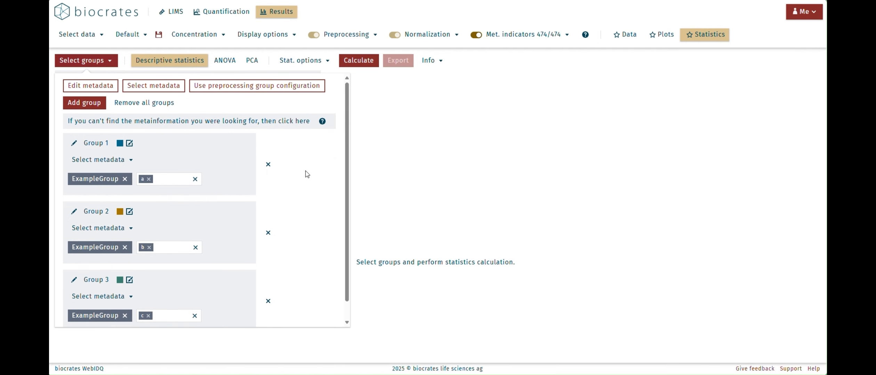
{"action": "left_click", "coordinate": [160, 104]}
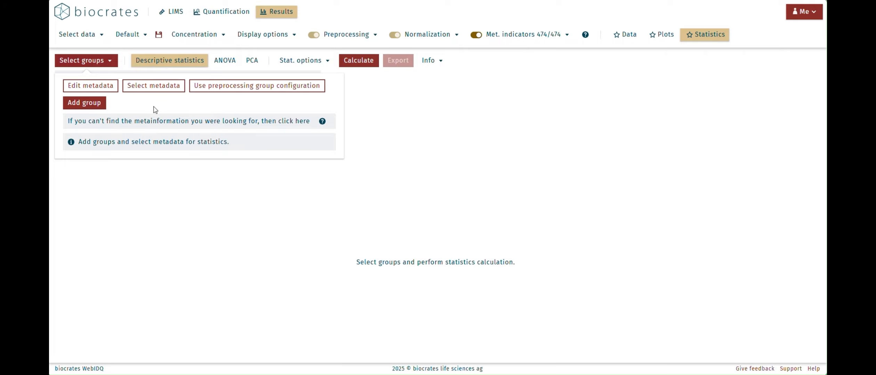
Manually add a first statistics group based on ExampleGroup that contains only value a.
{"action": "left_click", "coordinate": [86, 106]}
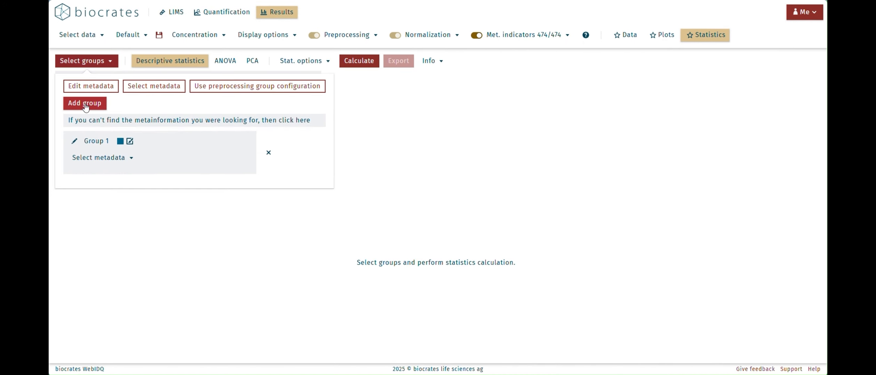
{"action": "left_click", "coordinate": [107, 161]}
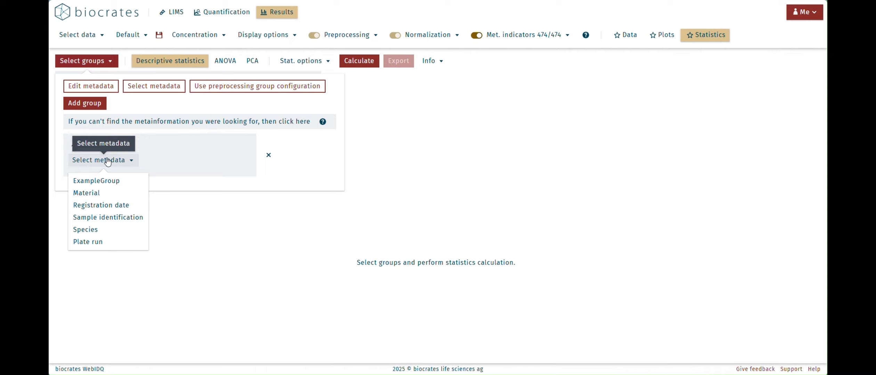
{"action": "left_click", "coordinate": [116, 180]}
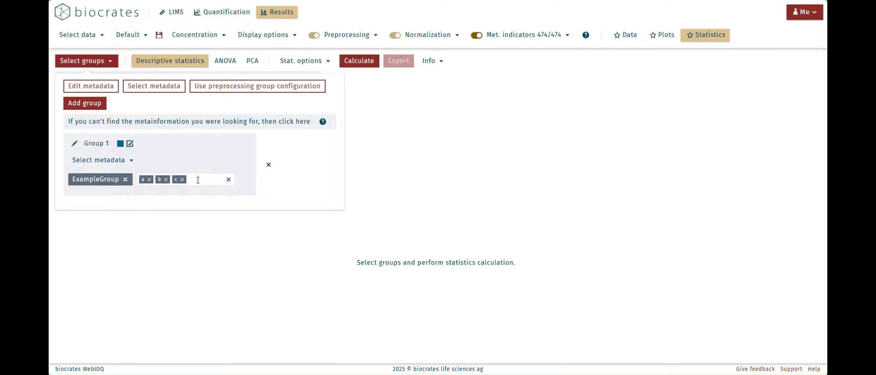
{"action": "left_click", "coordinate": [182, 180]}
{"action": "left_click", "coordinate": [165, 180]}
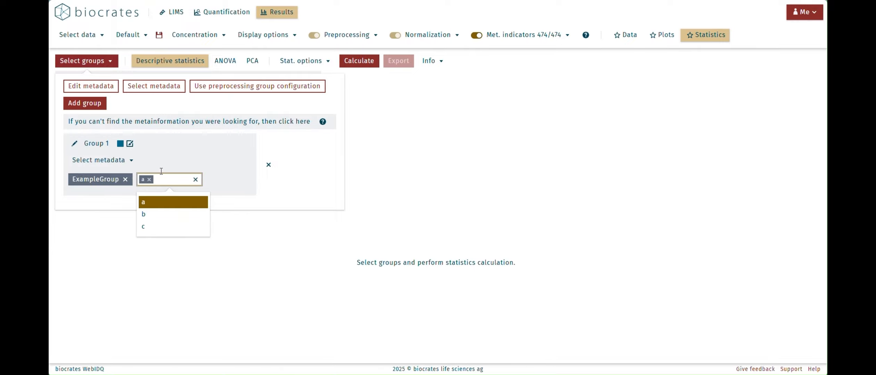
Add a second statistics group based on ExampleGroup that contains only value b.
{"action": "left_click", "coordinate": [84, 108]}
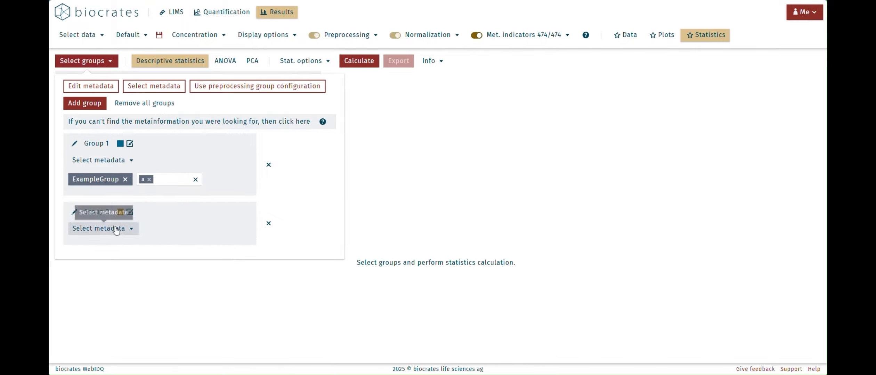
{"action": "left_click", "coordinate": [116, 230]}
{"action": "left_click", "coordinate": [112, 236]}
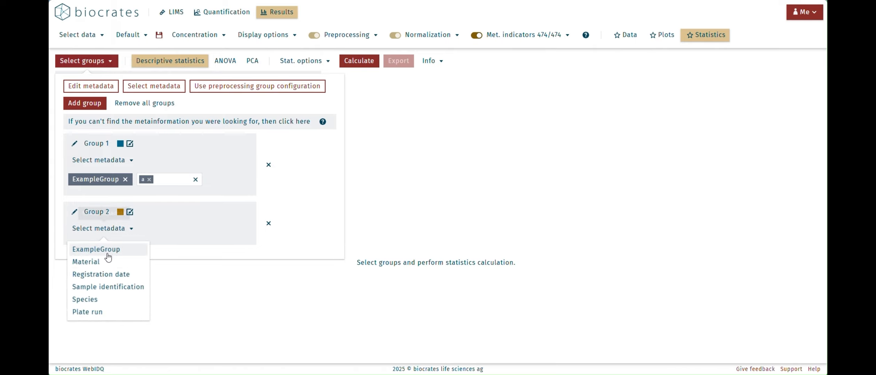
{"action": "left_click", "coordinate": [105, 249]}
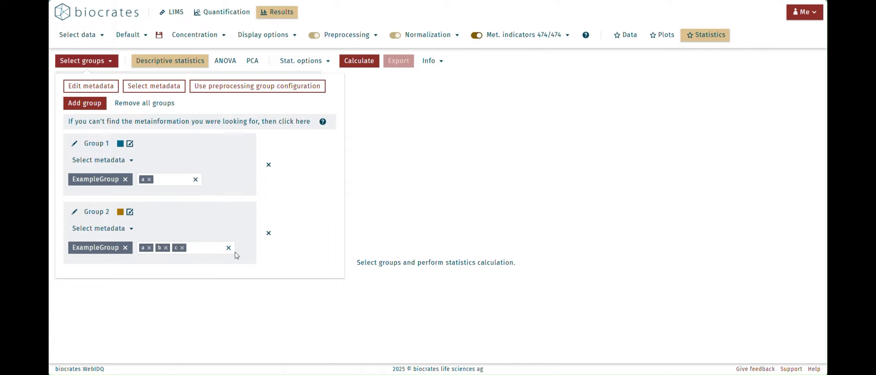
{"action": "left_click", "coordinate": [228, 248]}
{"action": "left_click", "coordinate": [165, 248]}
{"action": "left_click", "coordinate": [180, 286]}
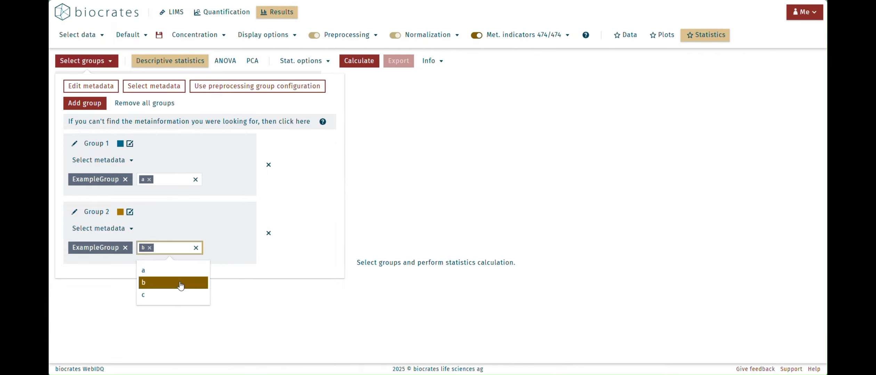
Add a third statistics group based on ExampleGroup that contains only value c.
{"action": "left_click", "coordinate": [99, 107]}
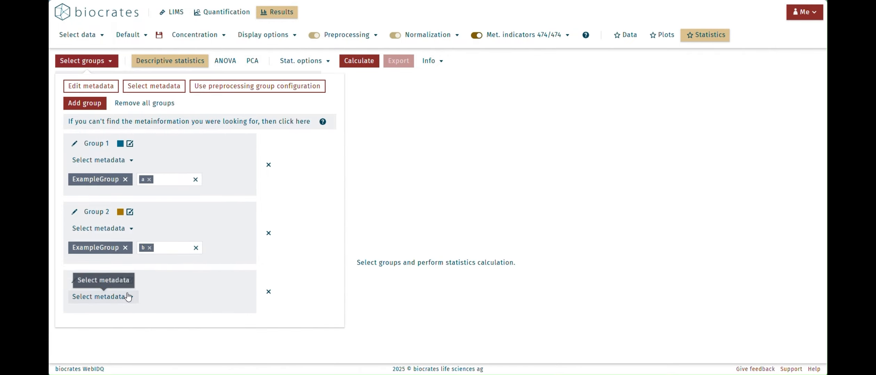
{"action": "left_click", "coordinate": [104, 297]}
{"action": "left_click", "coordinate": [96, 215]}
{"action": "left_click", "coordinate": [228, 316]}
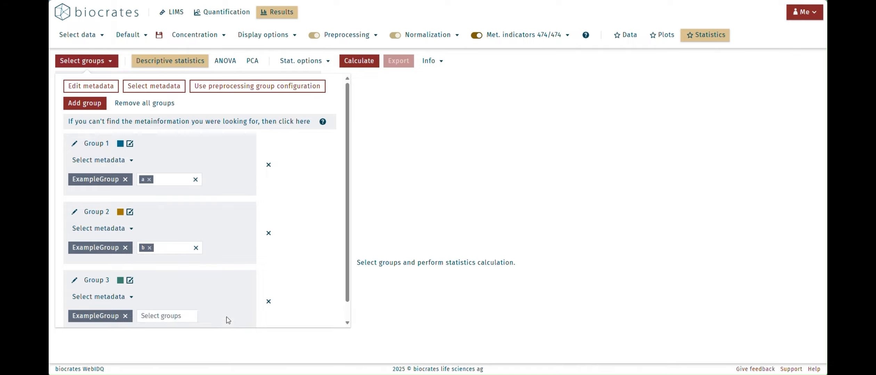
{"action": "left_click", "coordinate": [186, 316]}
{"action": "left_click", "coordinate": [160, 361]}
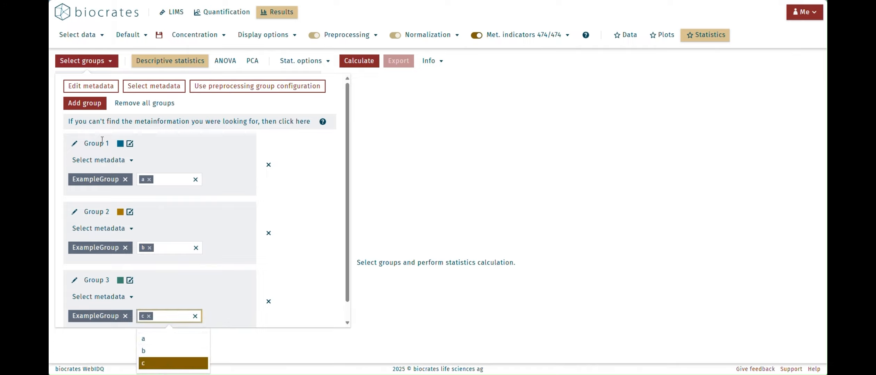
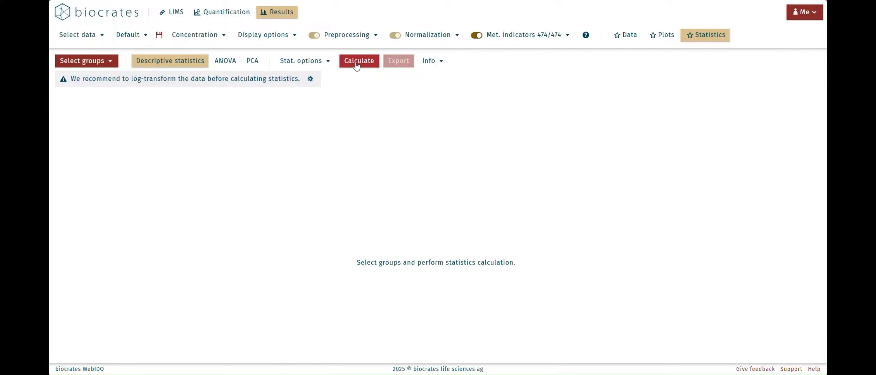
Calculate the descriptive statistics for all samples and the defined groups, then review the result tables and the statistics options.
{"action": "left_click", "coordinate": [357, 64]}
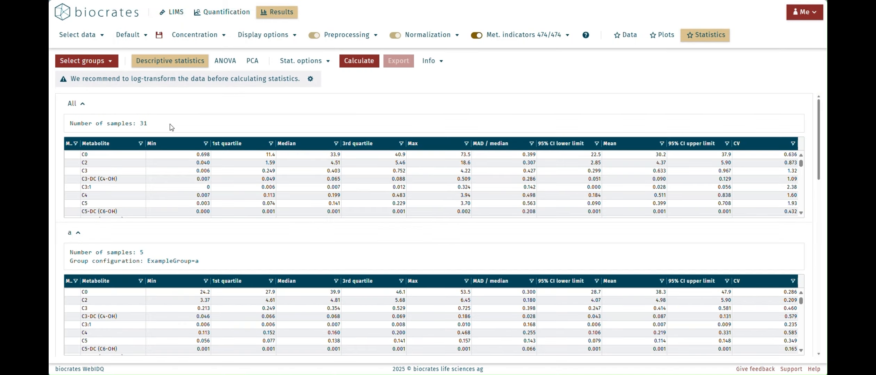
{"action": "left_click_drag", "start_coordinate": [818, 114], "coordinate": [824, 178]}
{"action": "scroll", "coordinate": [434, 225], "scroll_direction": "up", "scroll_amount": 5}
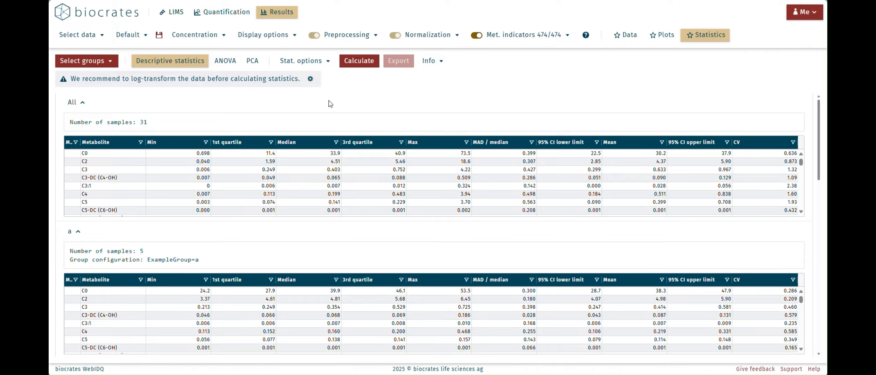
{"action": "left_click", "coordinate": [328, 63]}
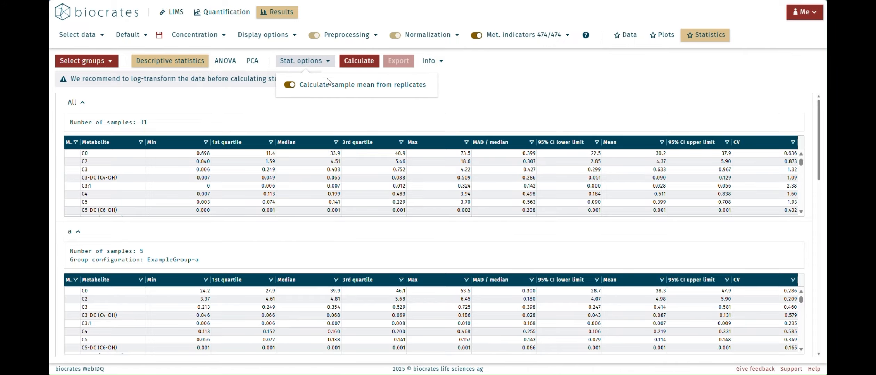
{"action": "left_click", "coordinate": [467, 86]}
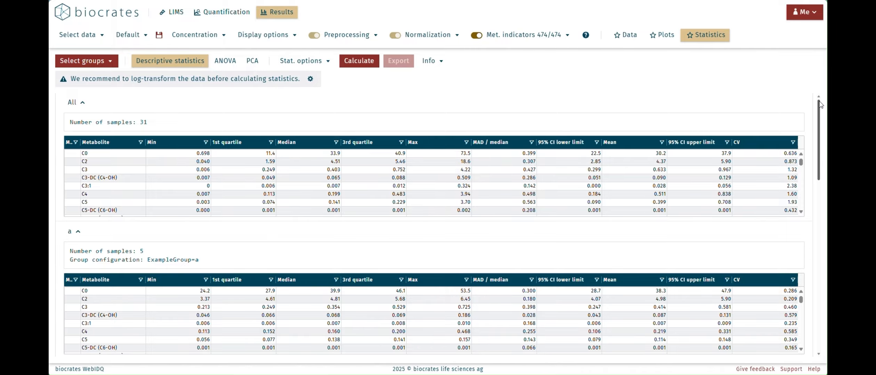
Display the box plot for metabolite C0 and temporarily hide group a from it before showing it again.
{"action": "left_click_drag", "start_coordinate": [820, 104], "coordinate": [826, 271]}
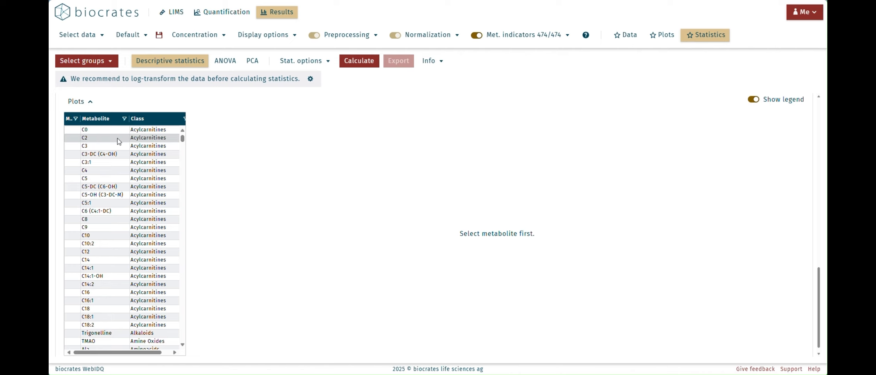
{"action": "left_click", "coordinate": [102, 131]}
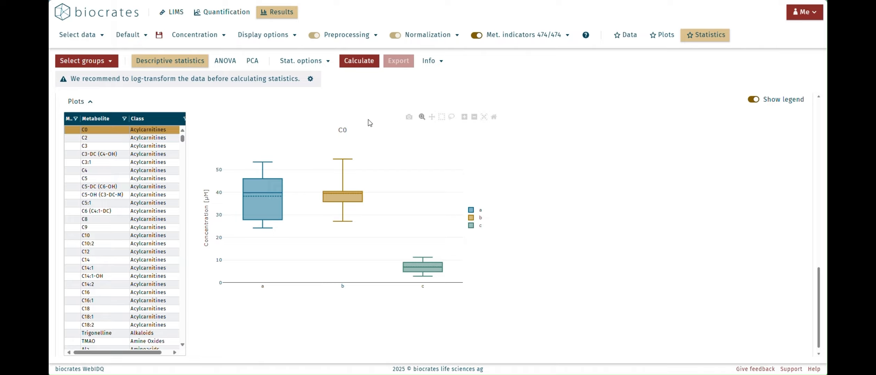
{"action": "left_click", "coordinate": [480, 211]}
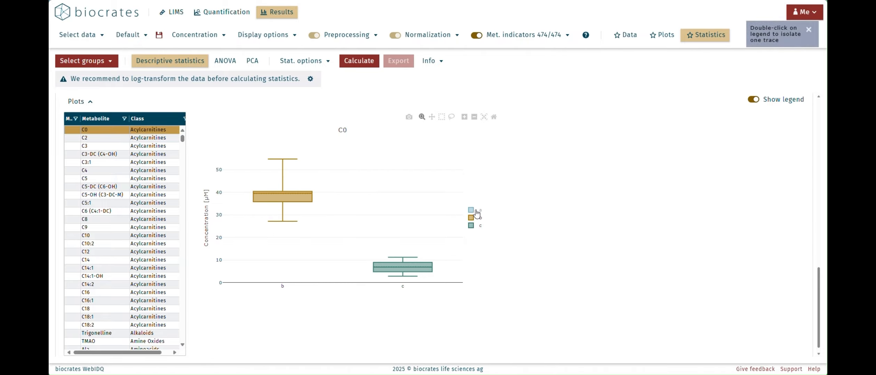
{"action": "left_click", "coordinate": [477, 211]}
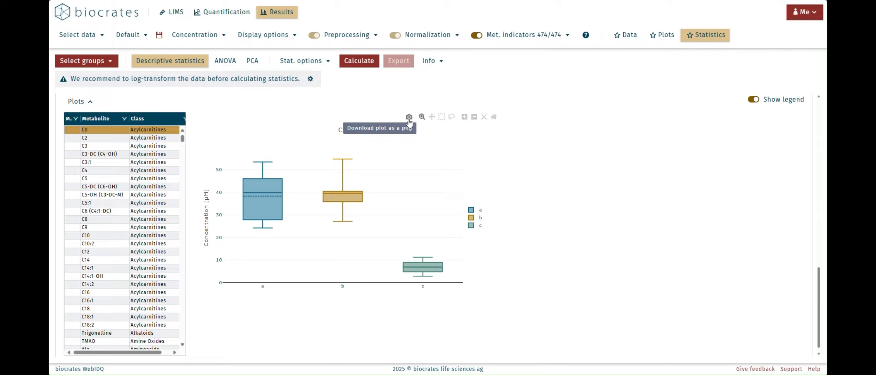
Compare the box plots of C0, C2, C3 and C3-DC (C4-OH) together, then return to showing only C0.
{"action": "left_click", "coordinate": [113, 139]}
{"action": "left_click", "coordinate": [109, 146]}
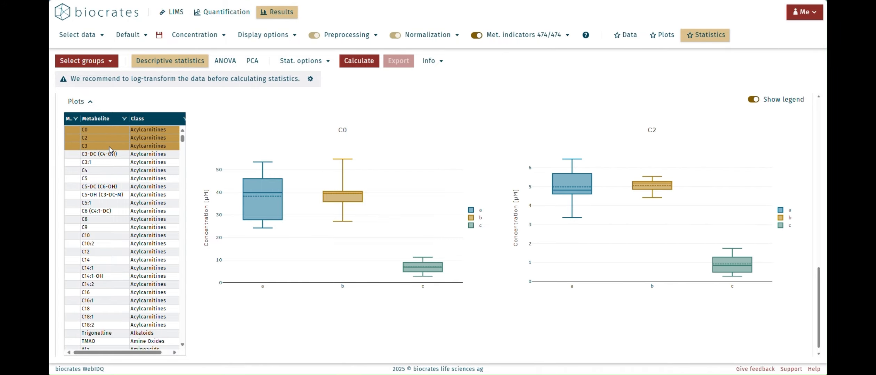
{"action": "left_click", "coordinate": [110, 155]}
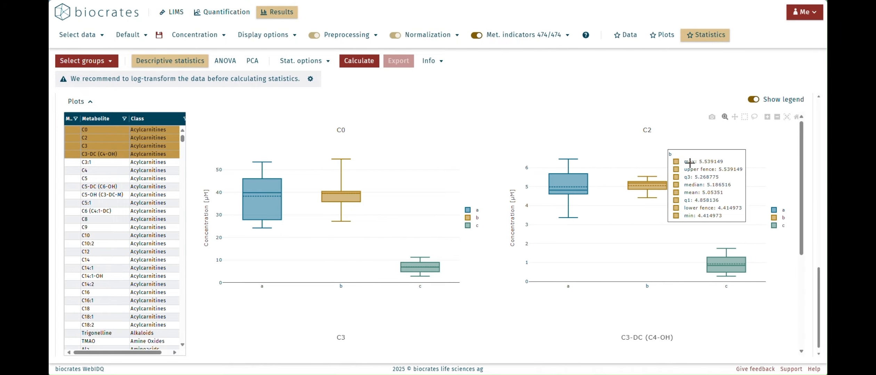
{"action": "mouse_move", "coordinate": [799, 144]}
{"action": "left_mouse_down"}
{"action": "mouse_move", "coordinate": [807, 237]}
{"action": "mouse_move", "coordinate": [800, 153]}
{"action": "left_mouse_up"}
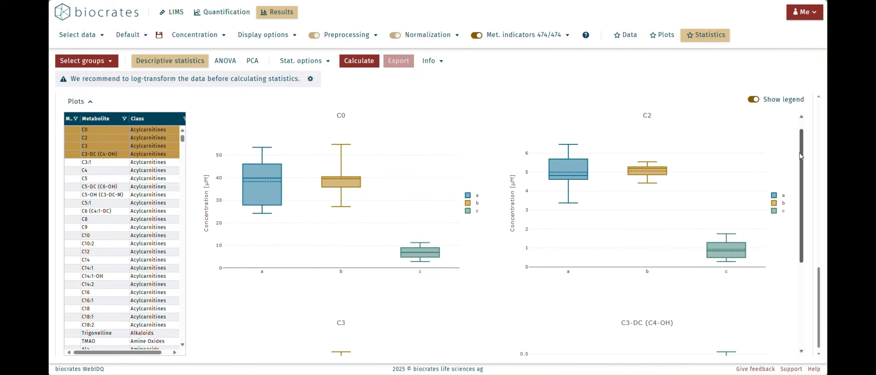
{"action": "left_click", "coordinate": [105, 129]}
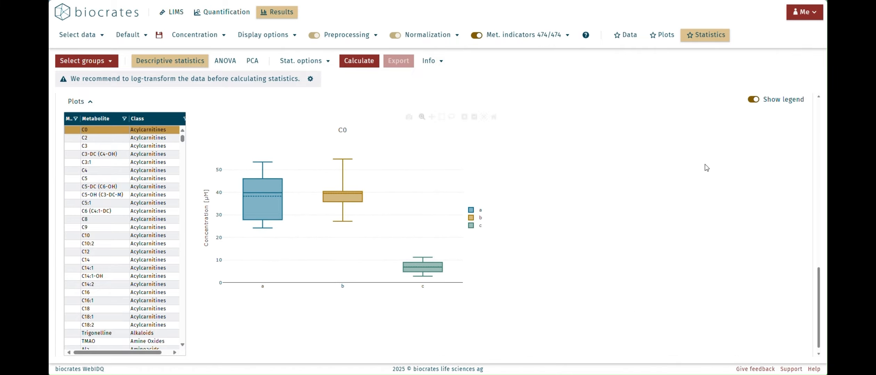
Enable log2 transformation of the data and recalculate the descriptive statistics.
{"action": "left_click_drag", "start_coordinate": [820, 273], "coordinate": [826, 103]}
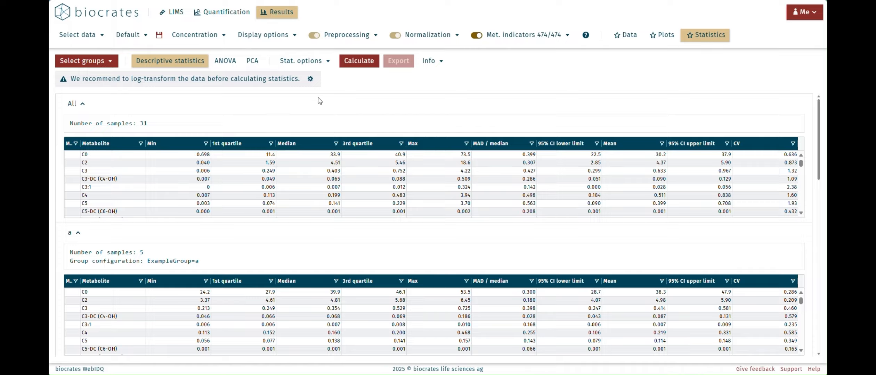
{"action": "left_click", "coordinate": [285, 40]}
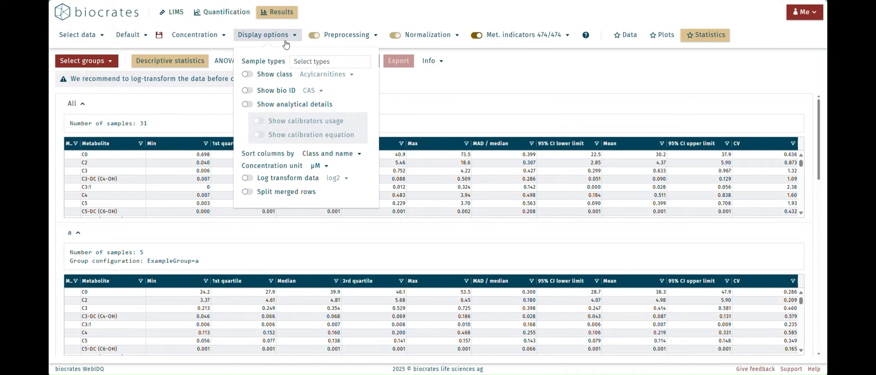
{"action": "left_click", "coordinate": [248, 178]}
{"action": "left_click", "coordinate": [347, 179]}
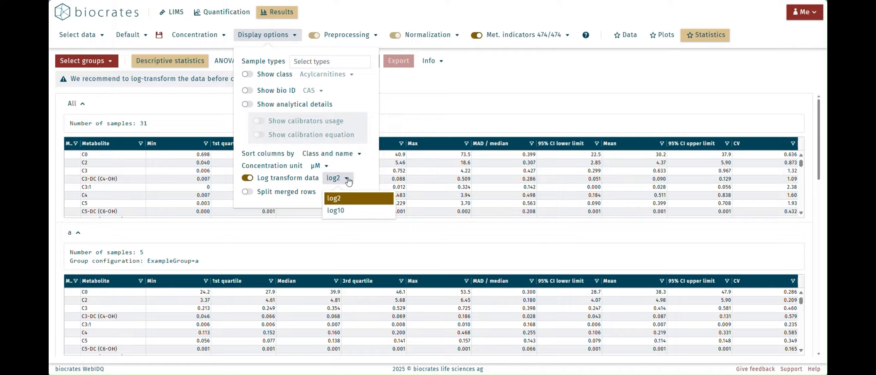
{"action": "left_click", "coordinate": [347, 179]}
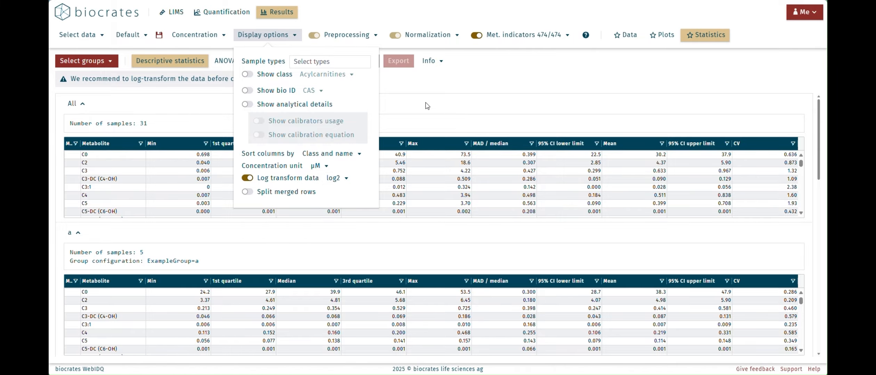
{"action": "left_click", "coordinate": [418, 86]}
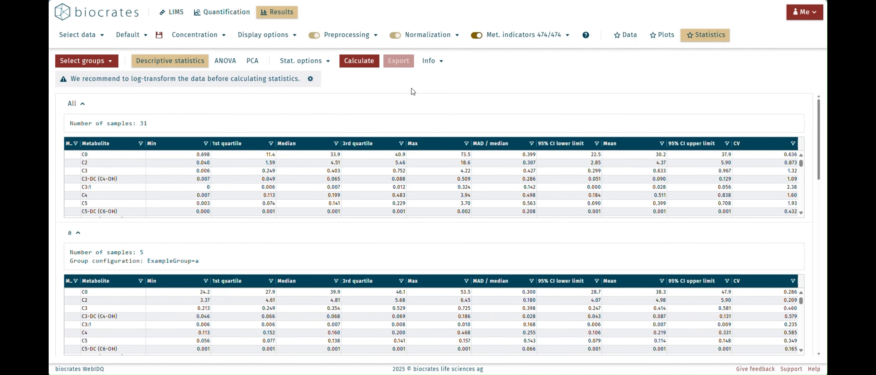
{"action": "left_click", "coordinate": [355, 62]}
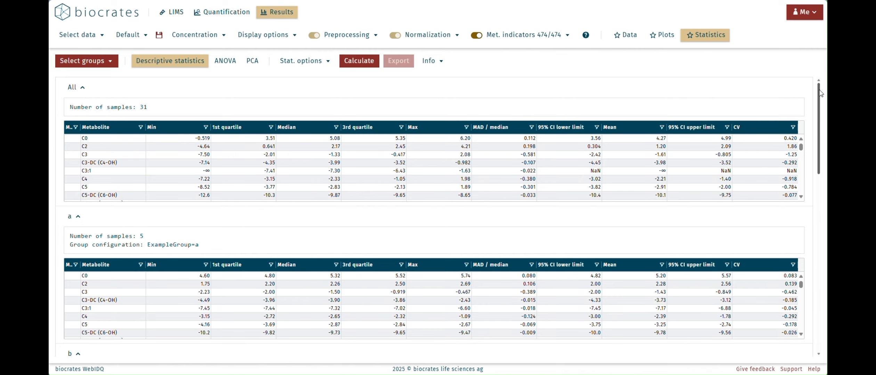
Review the log-transformed statistics tables and display the box plot for metabolite C2.
{"action": "mouse_move", "coordinate": [820, 92]}
{"action": "left_mouse_down"}
{"action": "mouse_move", "coordinate": [816, 113]}
{"action": "mouse_move", "coordinate": [812, 98]}
{"action": "left_mouse_up"}
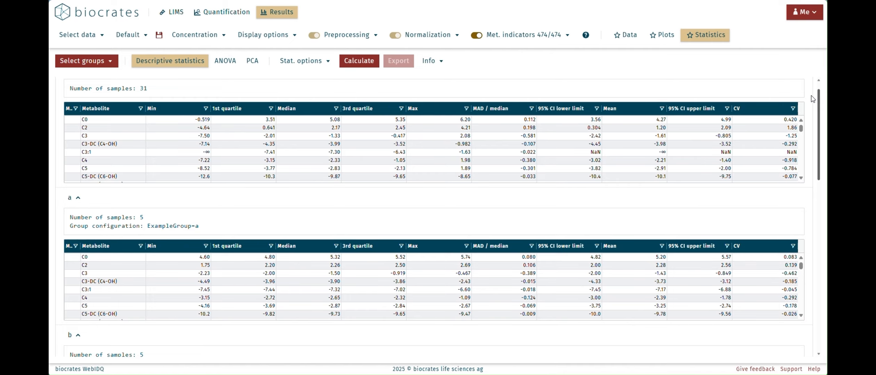
{"action": "left_click_drag", "start_coordinate": [812, 99], "coordinate": [812, 259]}
{"action": "left_click", "coordinate": [112, 160]}
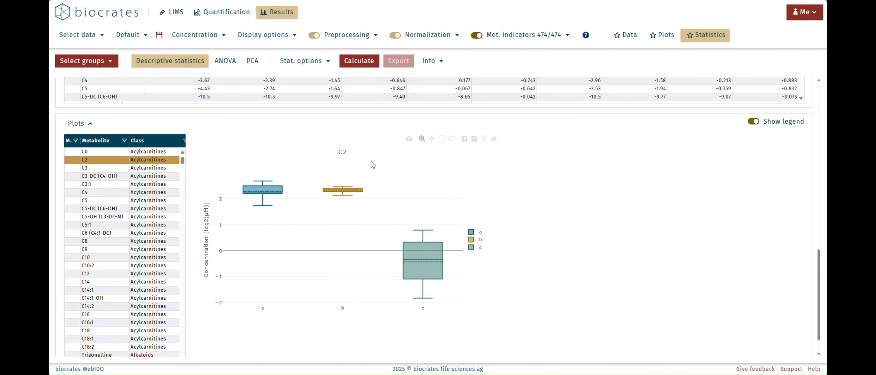
Switch the analysis to ANOVA and choose Benjamini–Hochberg (1995) as the p-values adjustment.
{"action": "left_click_drag", "start_coordinate": [820, 280], "coordinate": [824, 99]}
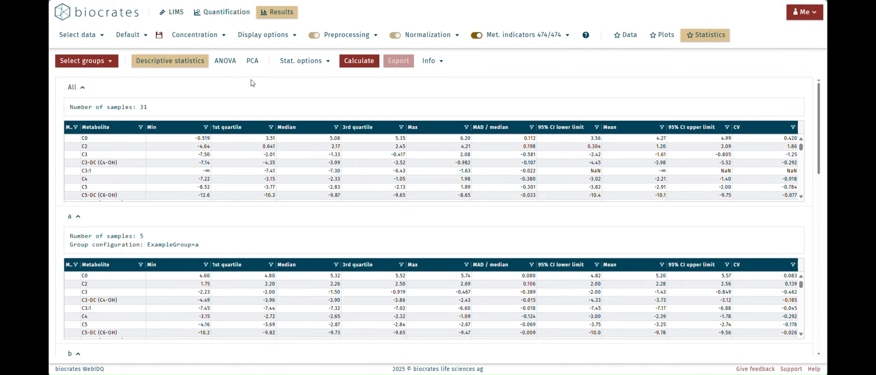
{"action": "left_click", "coordinate": [226, 63]}
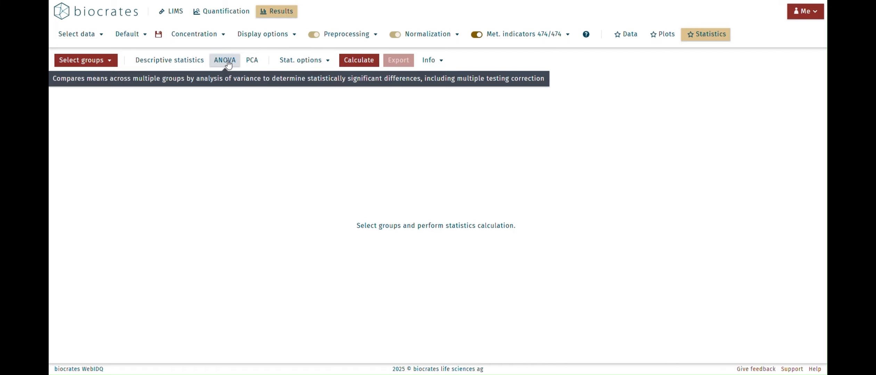
{"action": "left_click", "coordinate": [326, 61]}
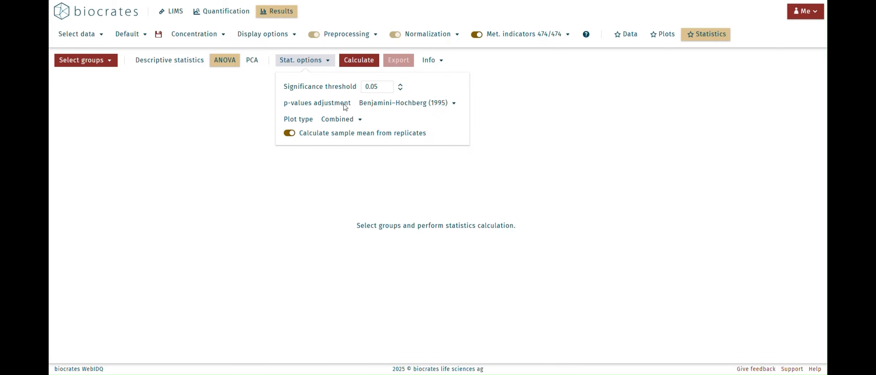
{"action": "left_click", "coordinate": [414, 105]}
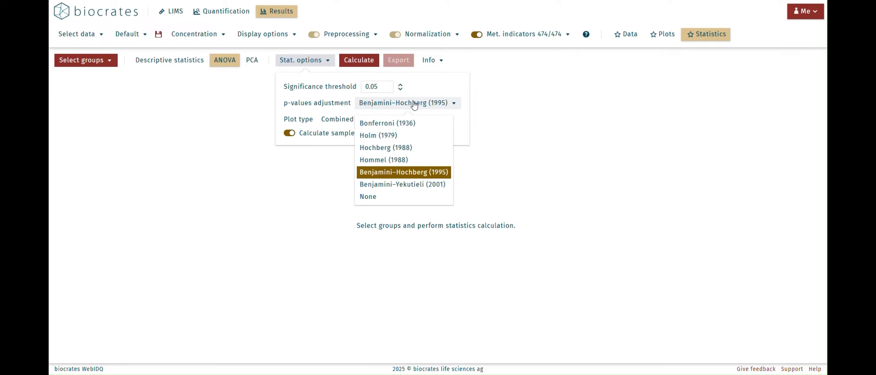
{"action": "left_click", "coordinate": [430, 173]}
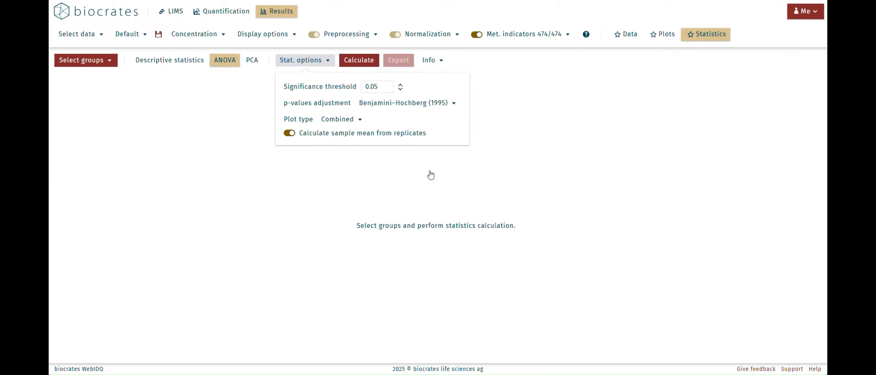
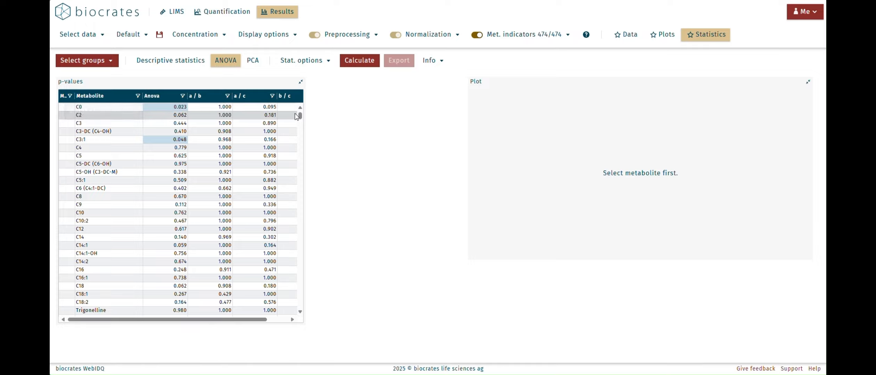
Filter the p-values table to metabolites with an Anova value less than 0.05.
{"action": "left_click_drag", "start_coordinate": [303, 116], "coordinate": [327, 110]}
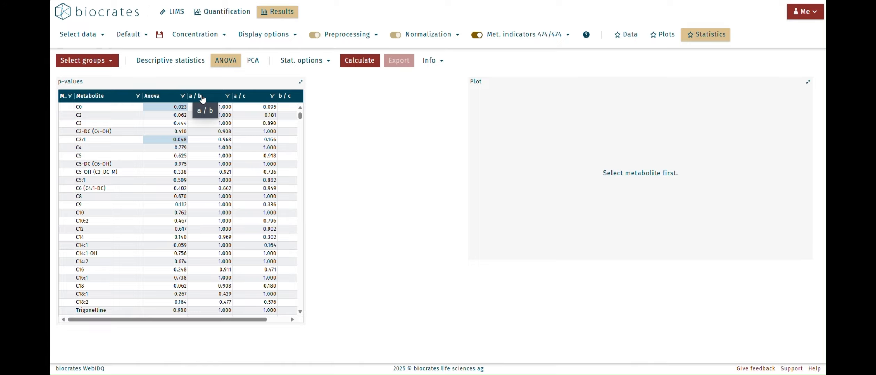
{"action": "left_click", "coordinate": [183, 97]}
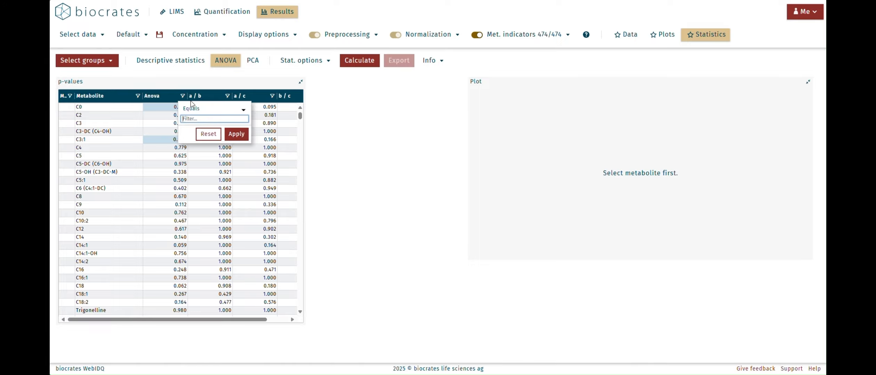
{"action": "left_click", "coordinate": [242, 112]}
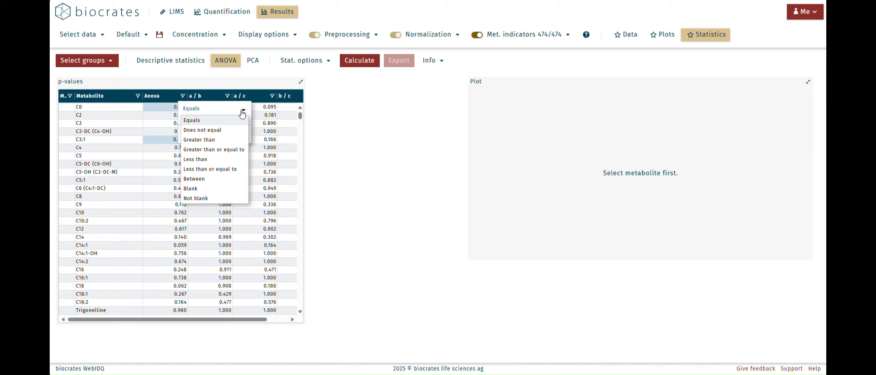
{"action": "left_click", "coordinate": [209, 159]}
{"action": "left_click", "coordinate": [193, 120]}
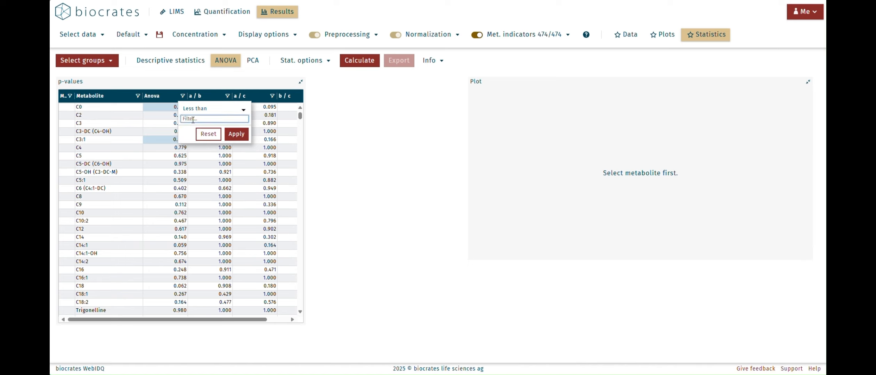
{"action": "type", "text": "0."}
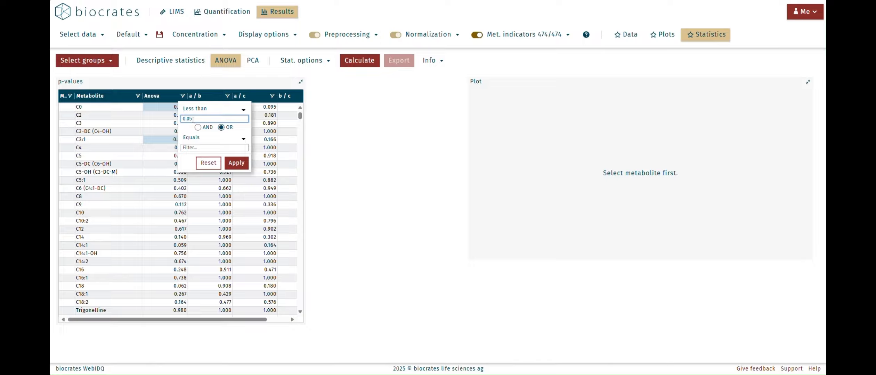
{"action": "type", "text": "05"}
{"action": "left_click", "coordinate": [226, 163]}
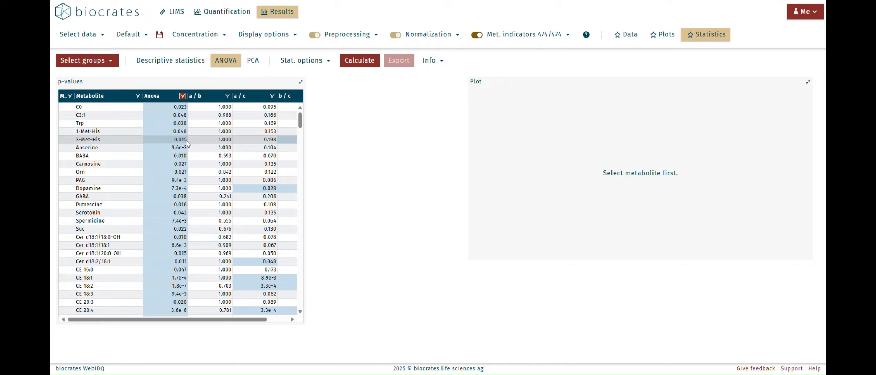
Display the group plot for metabolite 3-Met-His and review the available plot types, keeping Combined.
{"action": "left_click_drag", "start_coordinate": [191, 320], "coordinate": [211, 322]}
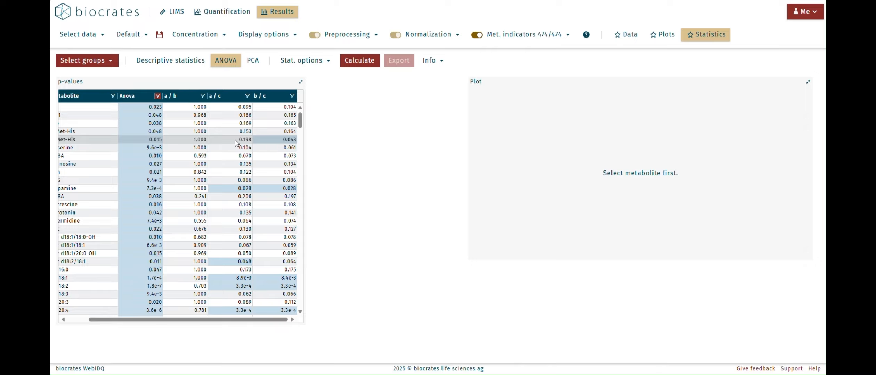
{"action": "left_click", "coordinate": [112, 139]}
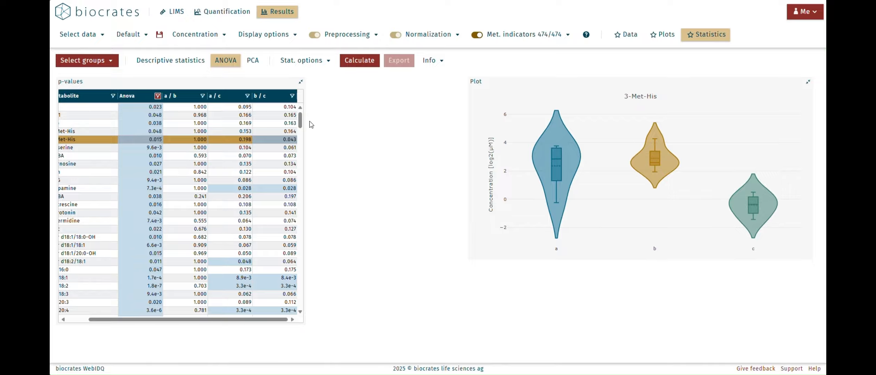
{"action": "left_click", "coordinate": [329, 64]}
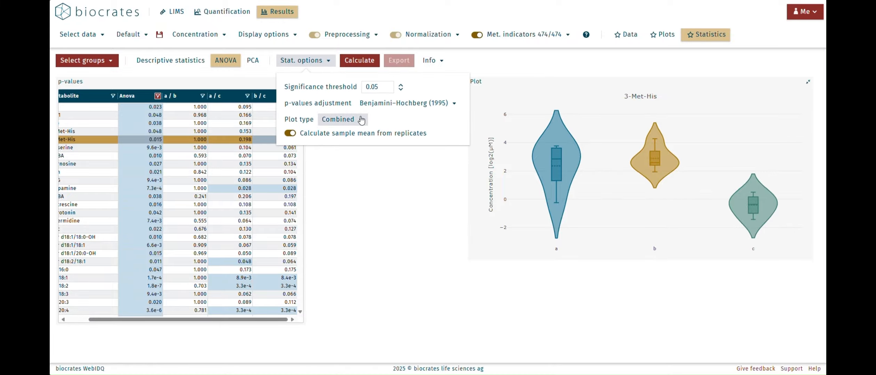
{"action": "left_click", "coordinate": [361, 120]}
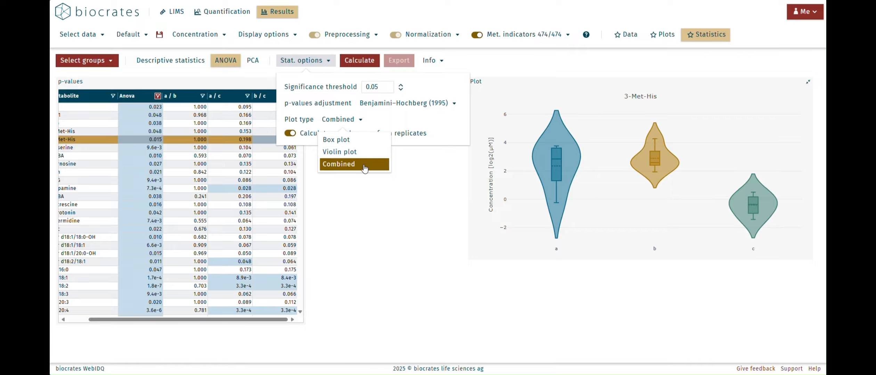
{"action": "left_click", "coordinate": [371, 195]}
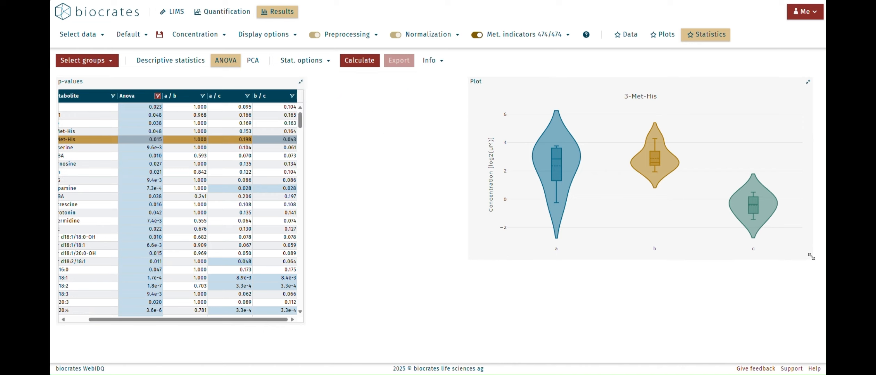
{"action": "mouse_move", "coordinate": [812, 256]}
{"action": "left_mouse_down"}
{"action": "mouse_move", "coordinate": [786, 251]}
{"action": "mouse_move", "coordinate": [809, 260]}
{"action": "mouse_move", "coordinate": [800, 261]}
{"action": "left_mouse_up"}
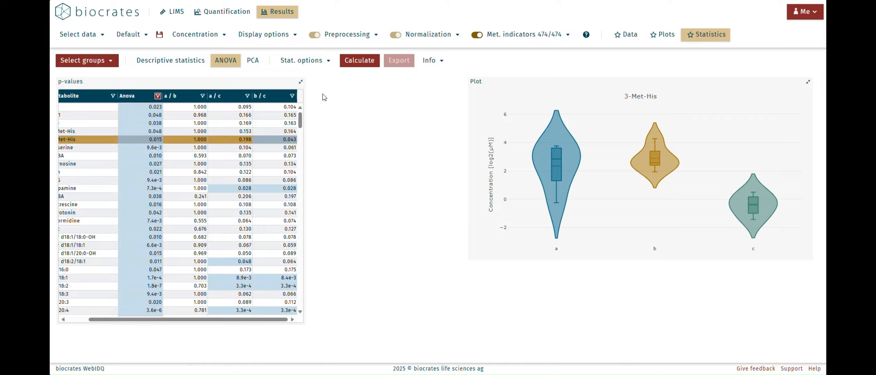
Switch the statistical analysis from ANOVA to PCA.
{"action": "left_click", "coordinate": [254, 61]}
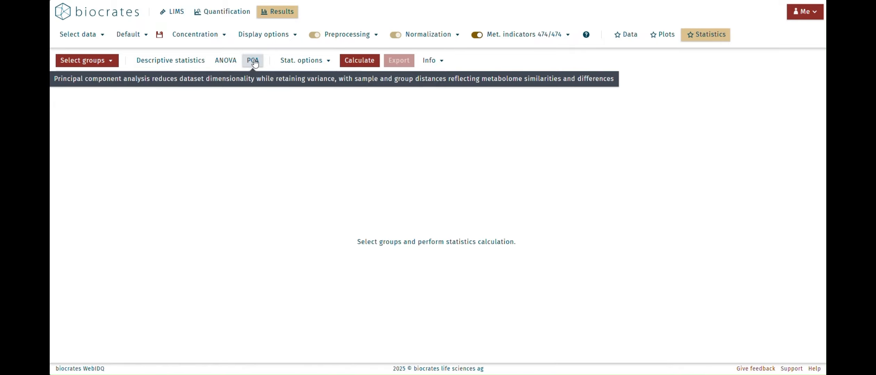
{"action": "left_click", "coordinate": [254, 62]}
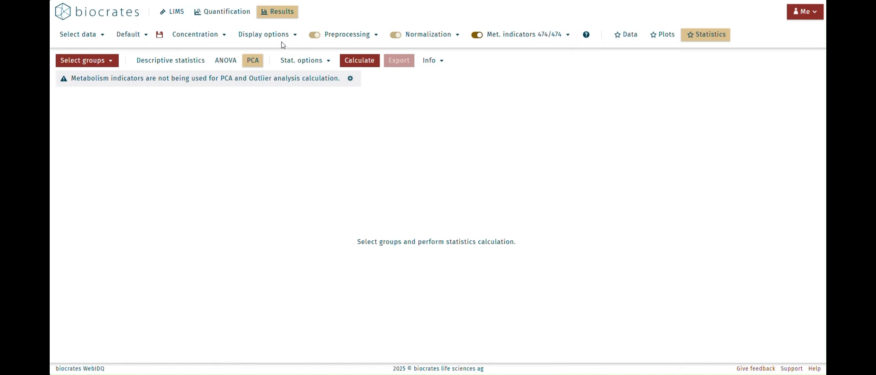
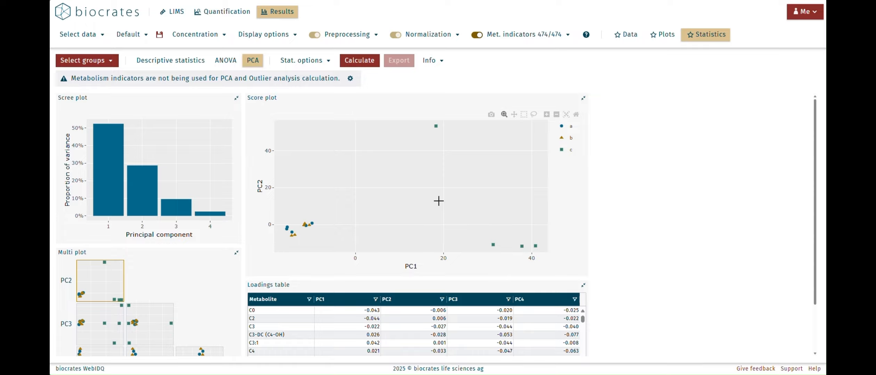
Set the PCA confidence ellipses to 95% and recalculate the analysis to draw them on the score plot.
{"action": "left_click", "coordinate": [326, 61]}
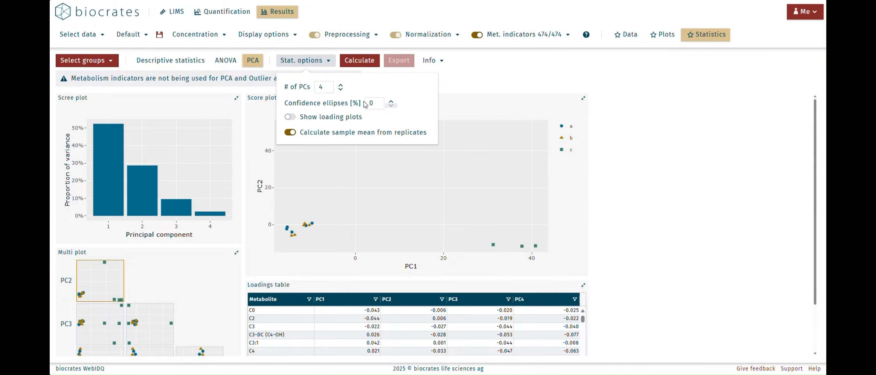
{"action": "left_click", "coordinate": [378, 102]}
{"action": "key", "text": "BackSpace"}
{"action": "type", "text": "95"}
{"action": "left_click", "coordinate": [490, 82]}
{"action": "left_click", "coordinate": [367, 64]}
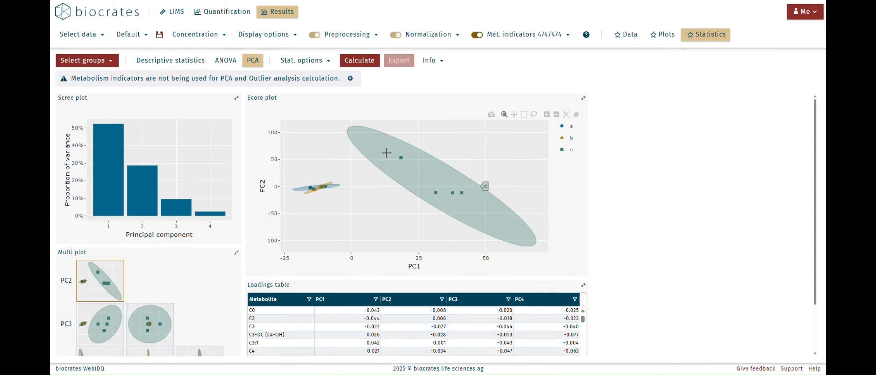
Enable loading plots in the PCA options and recalculate the analysis.
{"action": "left_click", "coordinate": [324, 61]}
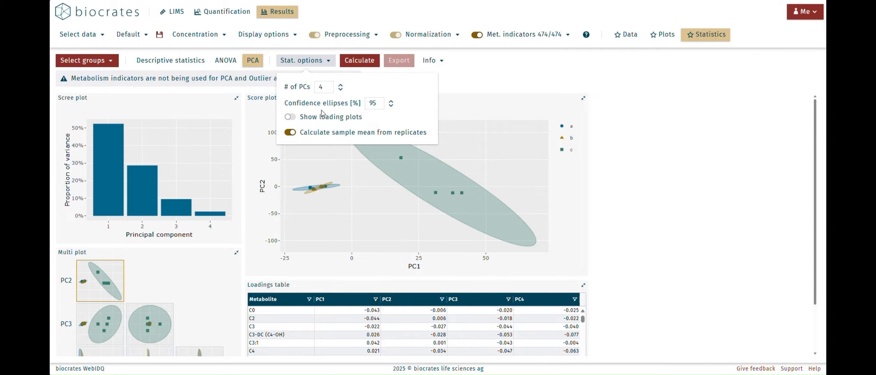
{"action": "left_click", "coordinate": [322, 118]}
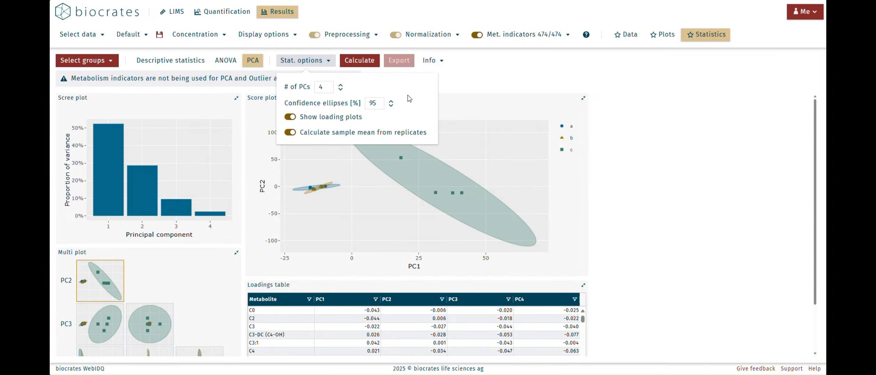
{"action": "left_click", "coordinate": [371, 61]}
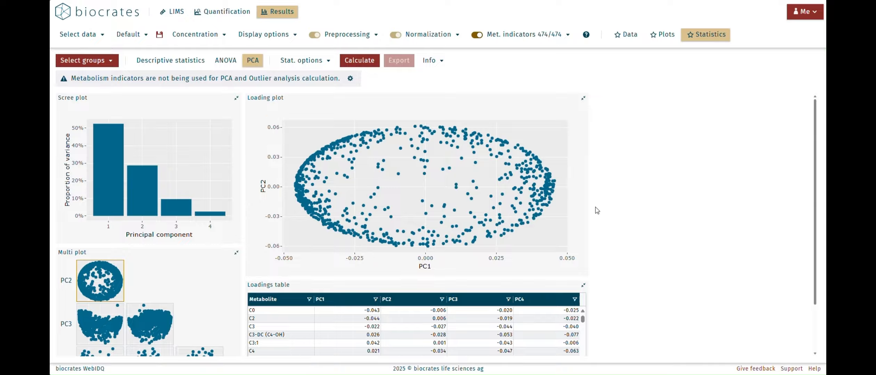
Sort the loadings table by PC1 in descending order.
{"action": "mouse_move", "coordinate": [555, 181]}
{"action": "scroll", "coordinate": [636, 203], "scroll_direction": "down", "scroll_amount": 2}
{"action": "scroll", "coordinate": [635, 203], "scroll_direction": "down", "scroll_amount": 1}
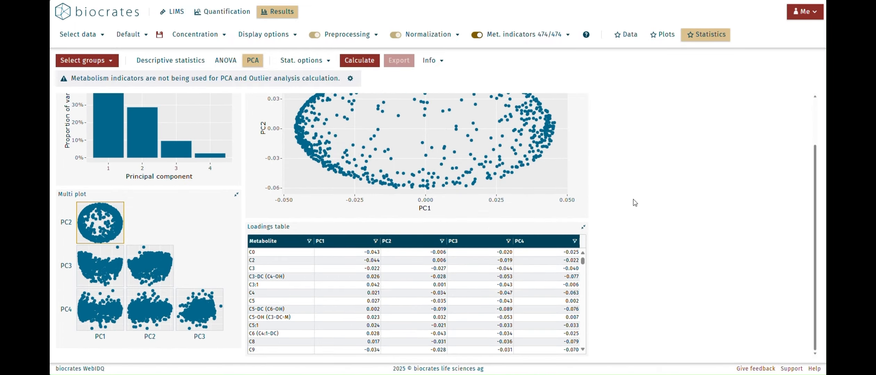
{"action": "left_click", "coordinate": [353, 243]}
{"action": "left_click", "coordinate": [352, 243]}
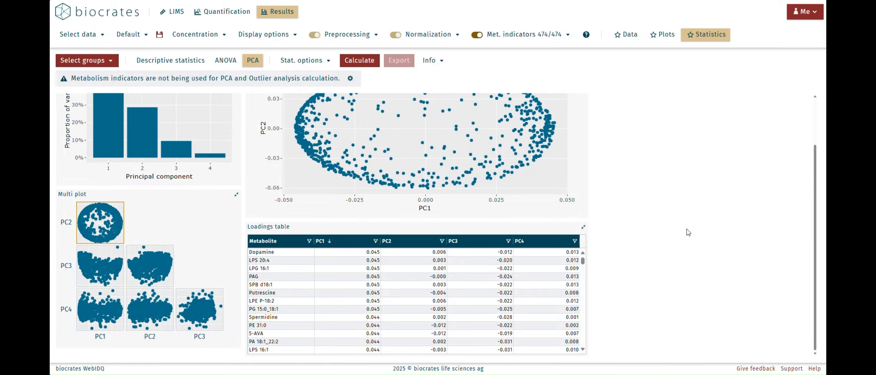
Review the dataset and PCA settings info for the last calculation, then close it.
{"action": "scroll", "coordinate": [688, 233], "scroll_direction": "up", "scroll_amount": 3}
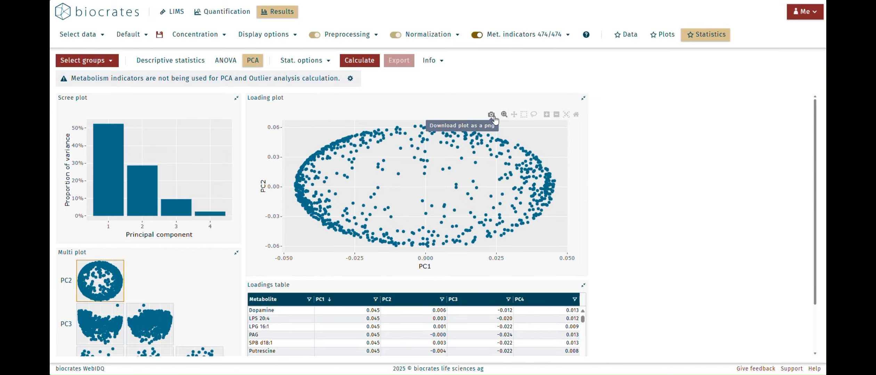
{"action": "left_click", "coordinate": [435, 61]}
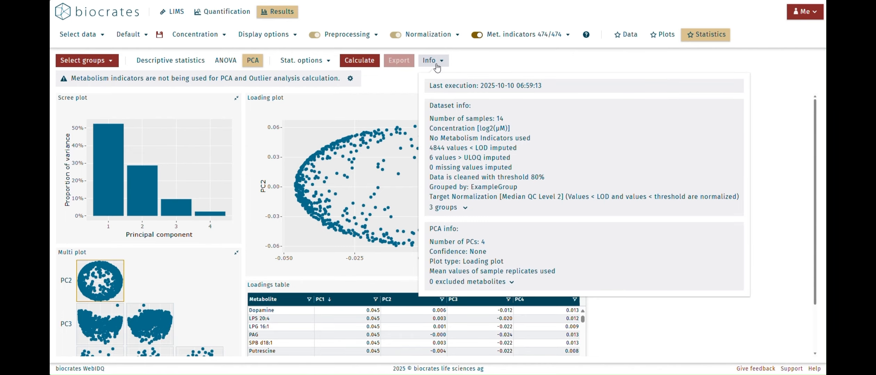
{"action": "left_click", "coordinate": [471, 62]}
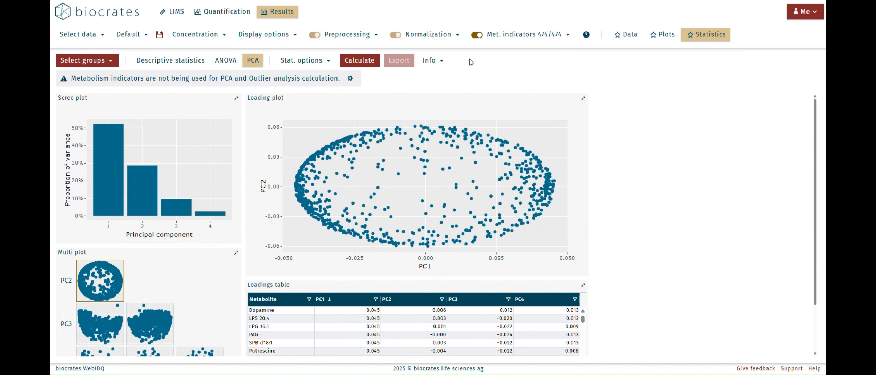